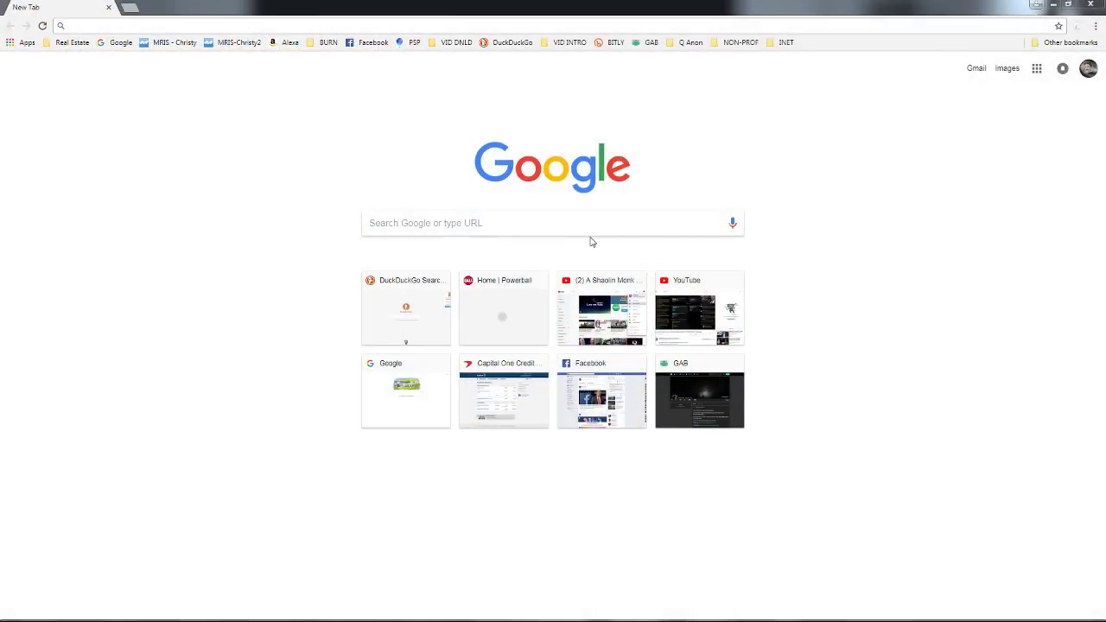
Step: Run a Google search for 'discor' to find the Discord website
left_click(593, 227)
type("dis")
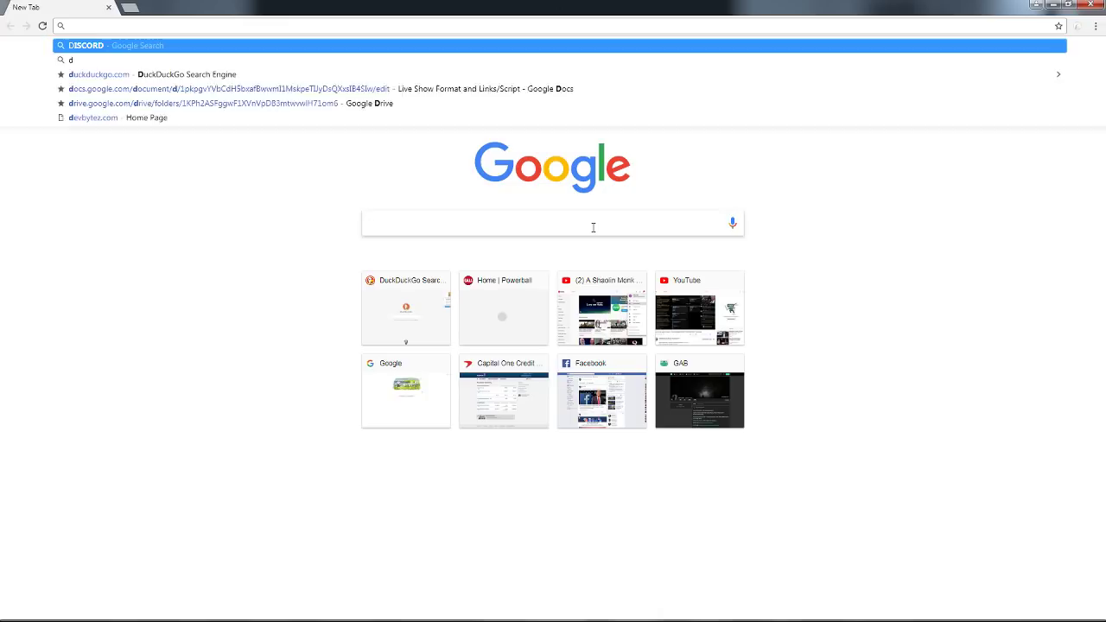
type("cor")
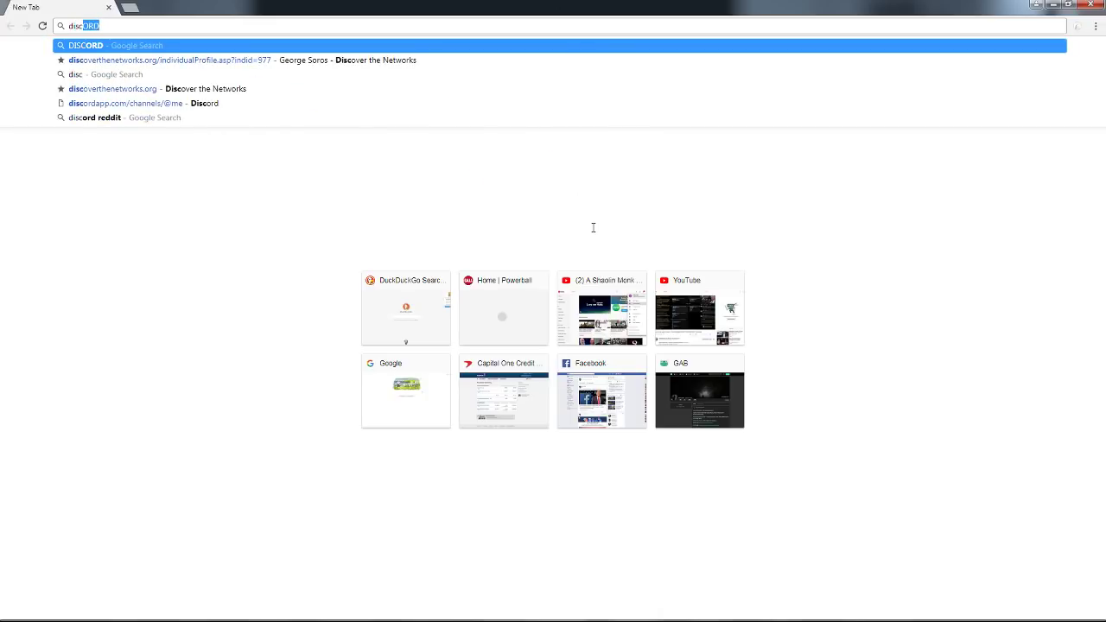
key("Return")
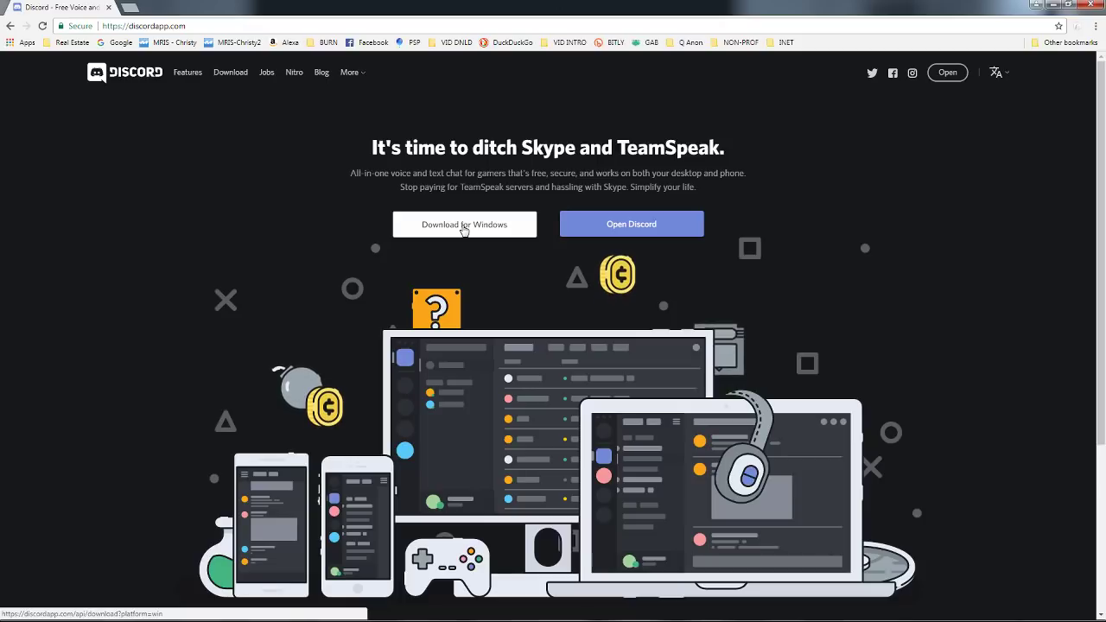
left_click(464, 230)
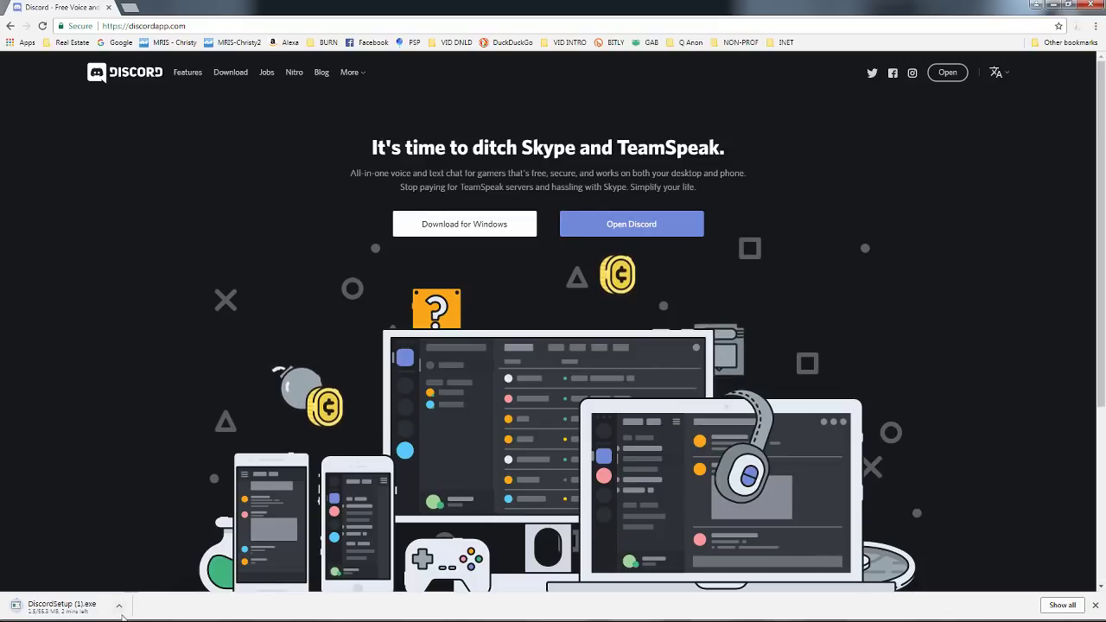
left_click(119, 606)
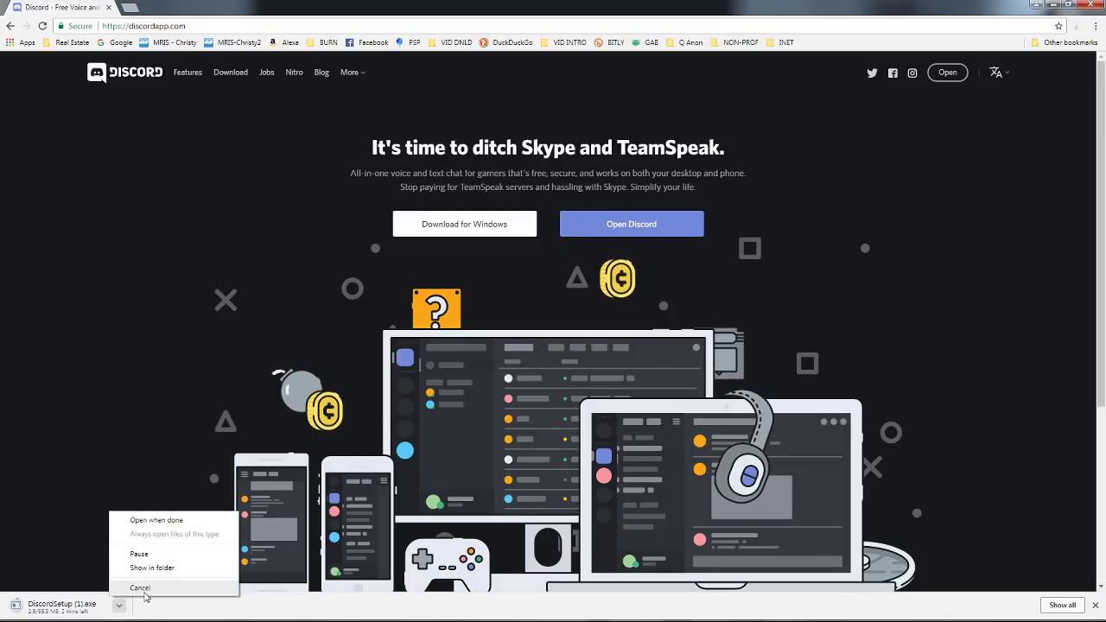
left_click(140, 587)
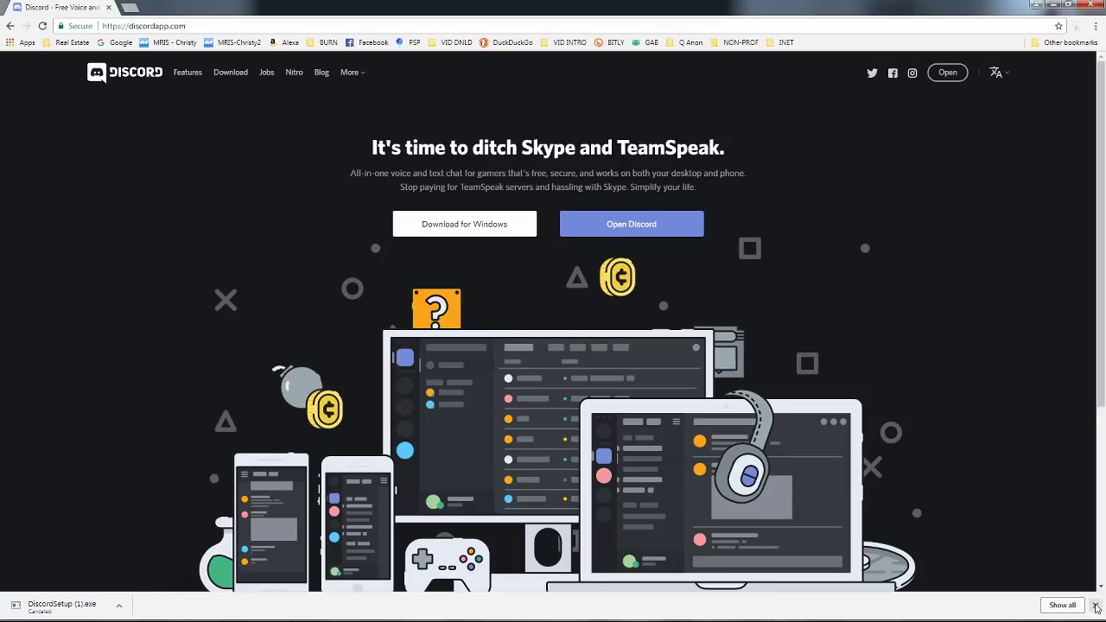
left_click(1095, 606)
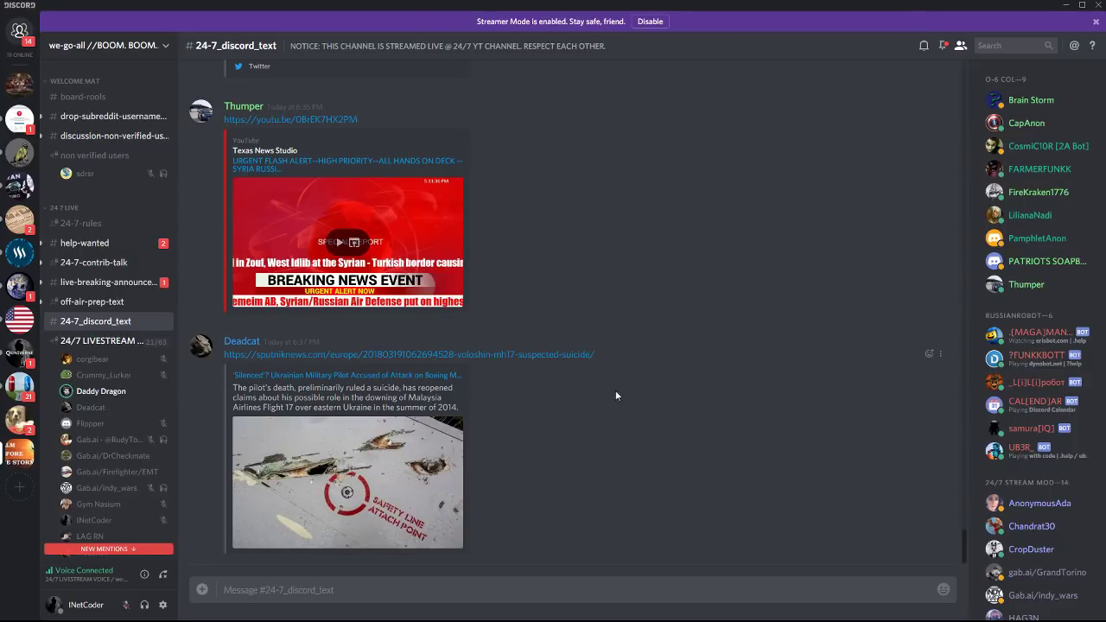
Step: Scroll down the 24-7_discord_text channel to reveal its newer posts
scroll(76, 445, "down", 3)
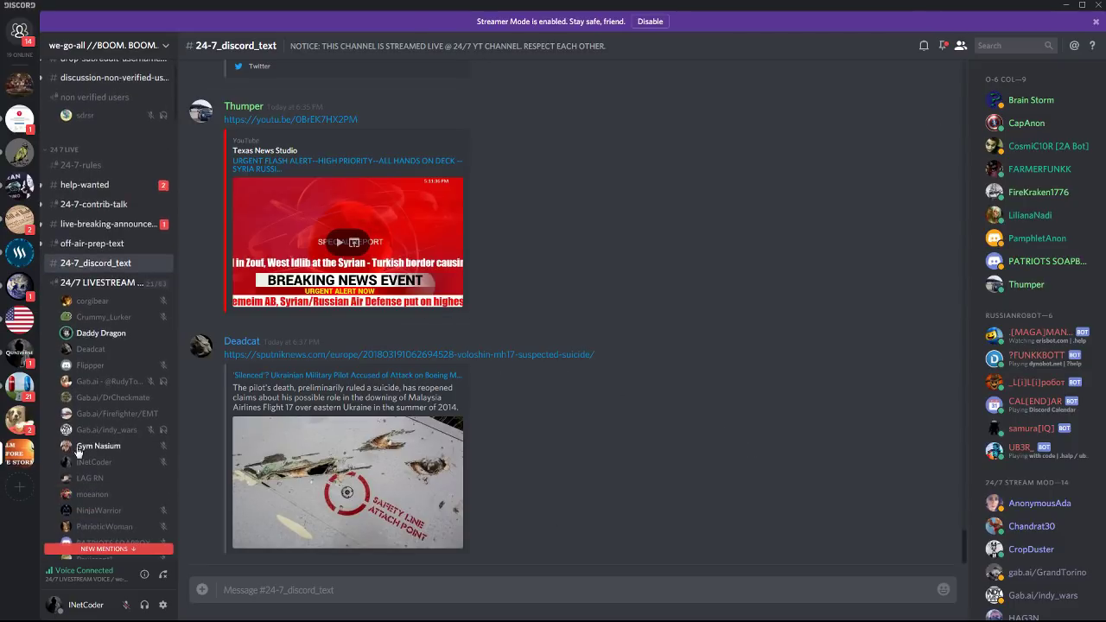
scroll(77, 445, "down", 2)
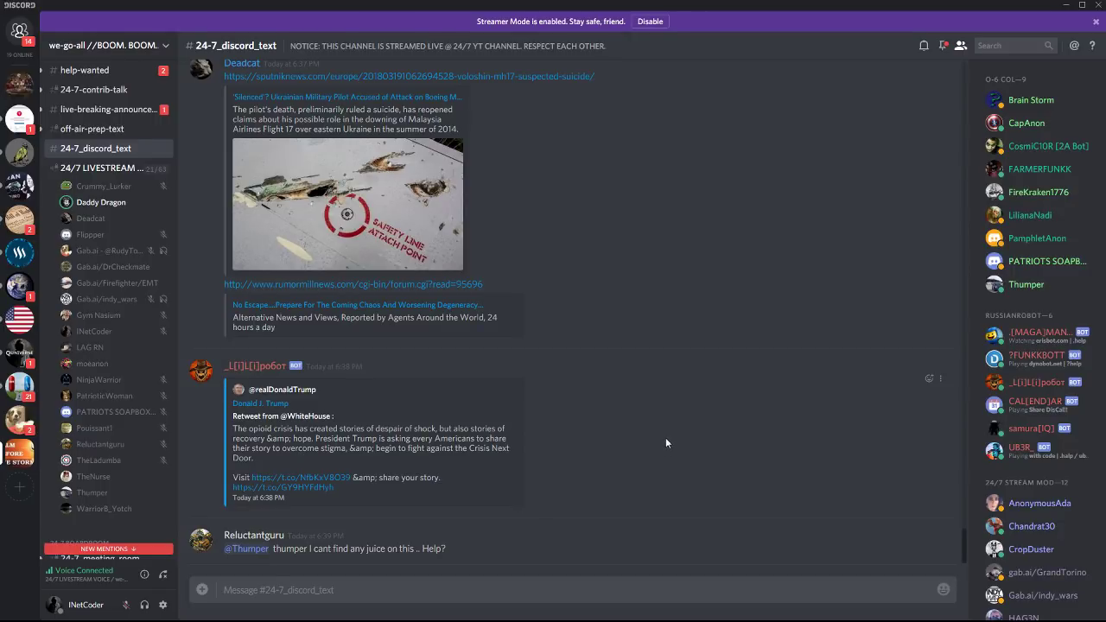
scroll(681, 442, "up", 5)
scroll(681, 443, "up", 3)
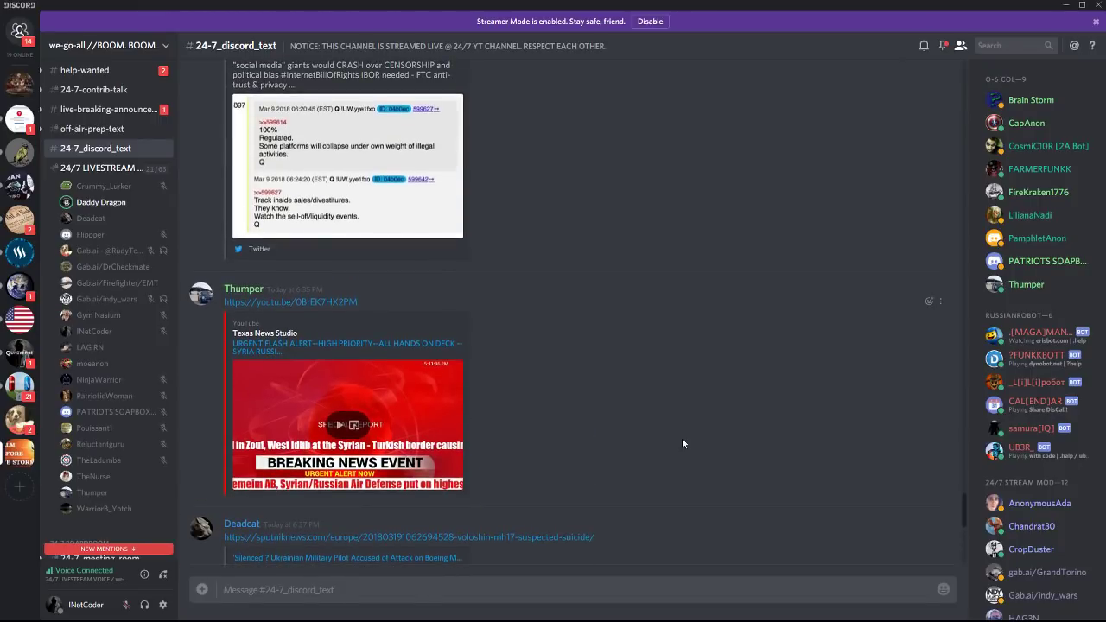
scroll(681, 443, "up", 6)
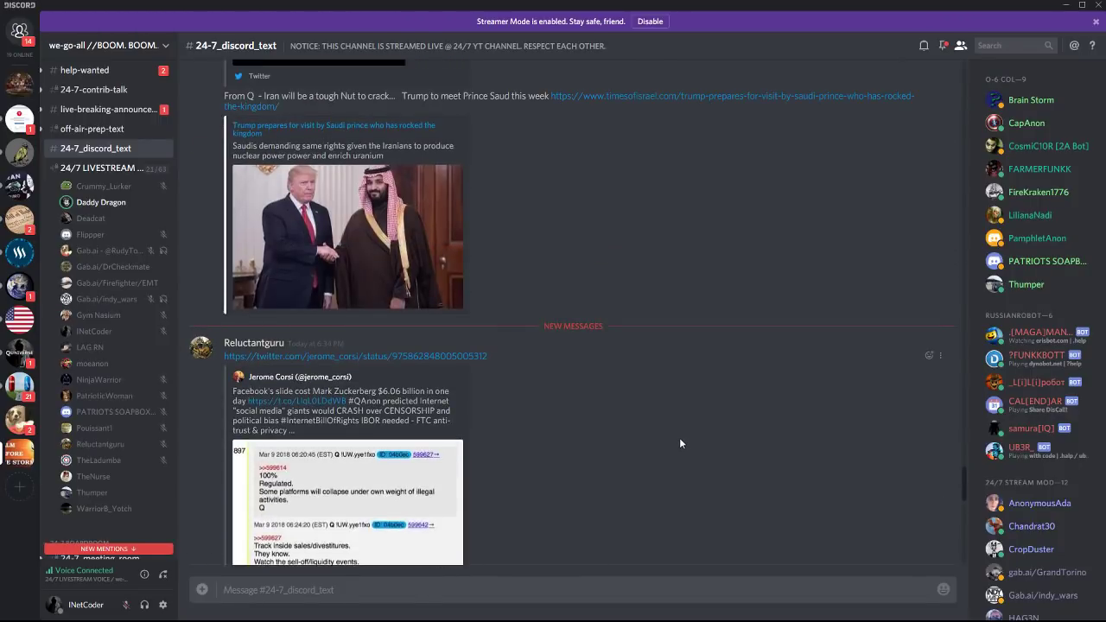
scroll(679, 443, "up", 8)
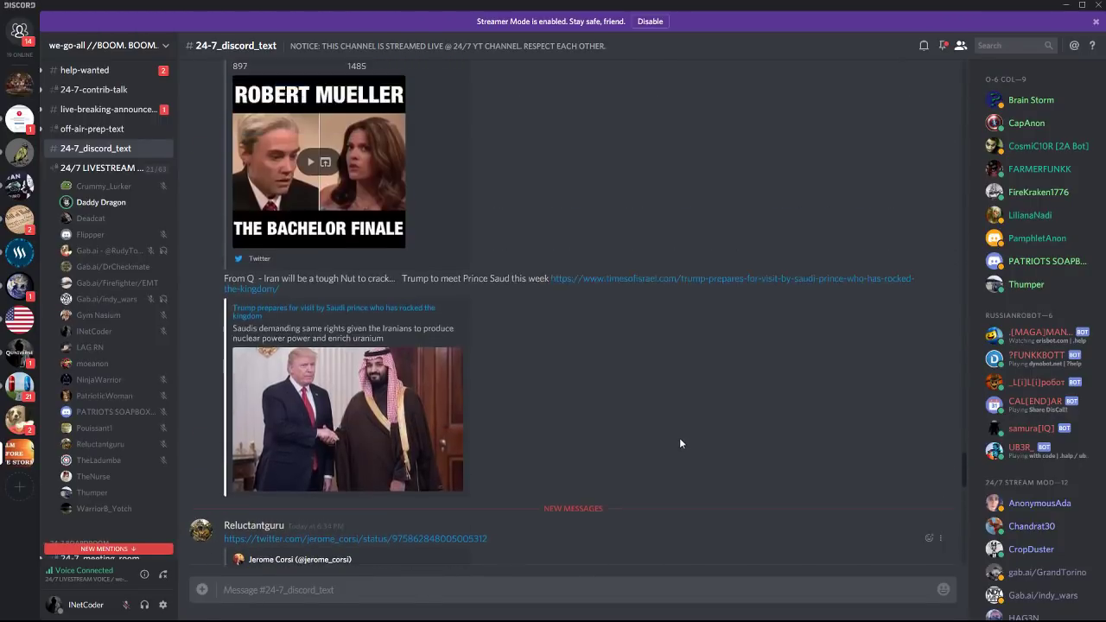
scroll(680, 440, "up", 4)
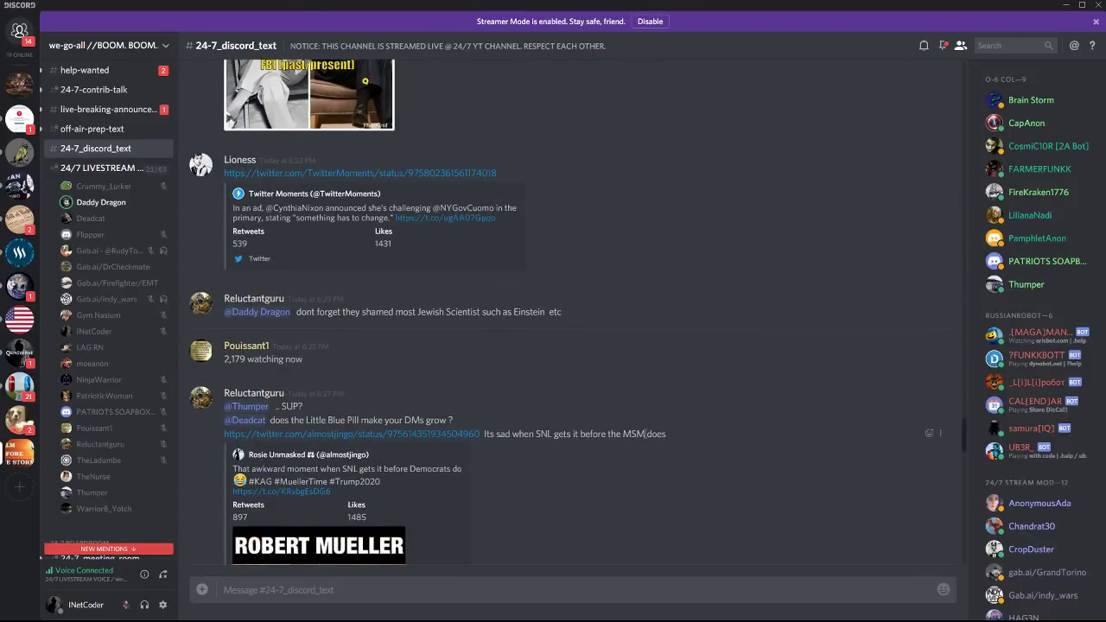
scroll(423, 445, "up", 5)
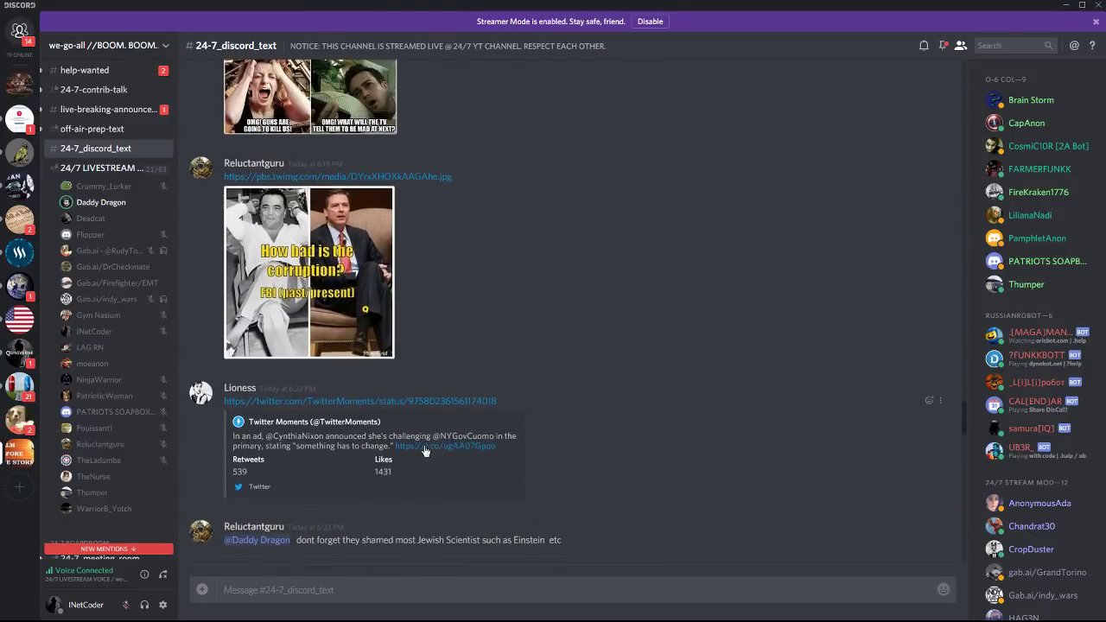
scroll(540, 332, "up", 12)
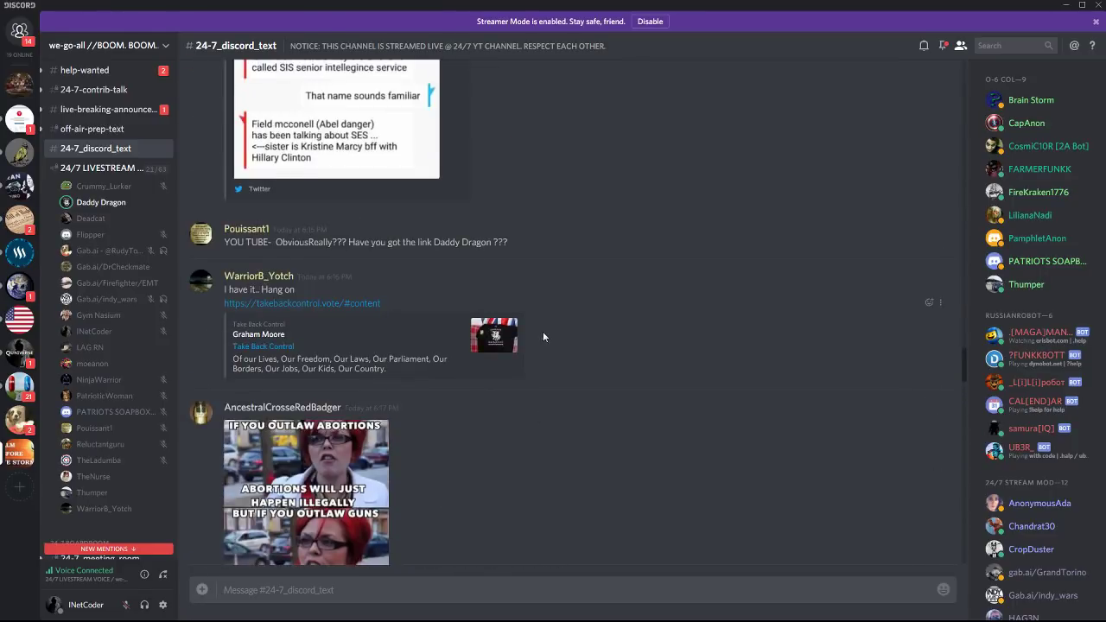
scroll(542, 338, "down", 10)
scroll(538, 367, "down", 12)
scroll(538, 372, "down", 10)
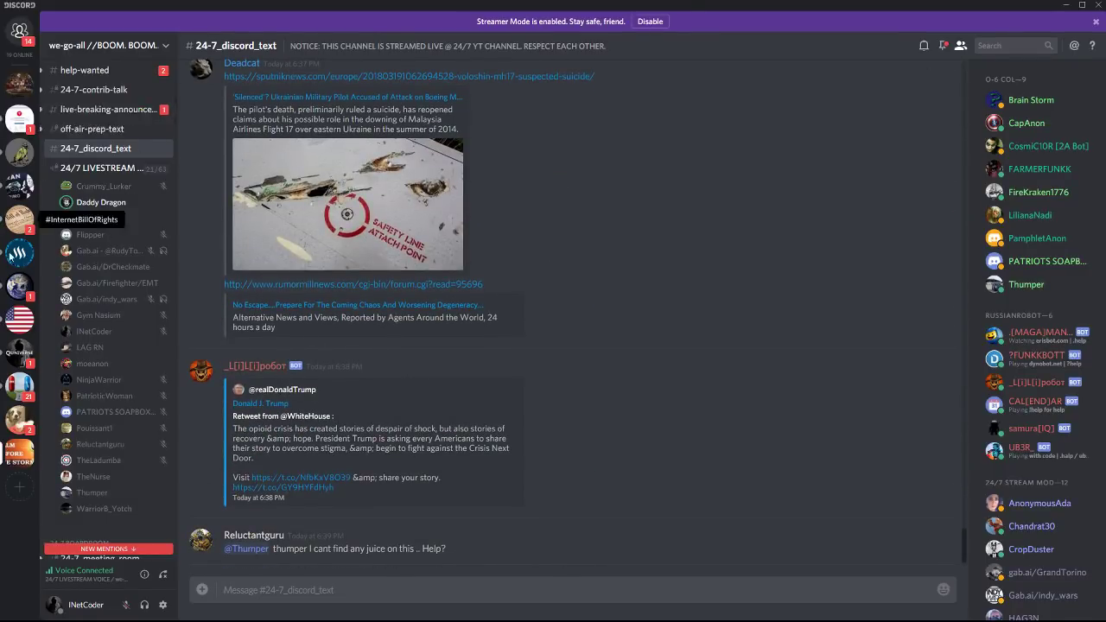
scroll(89, 331, "down", 2)
scroll(89, 329, "down", 8)
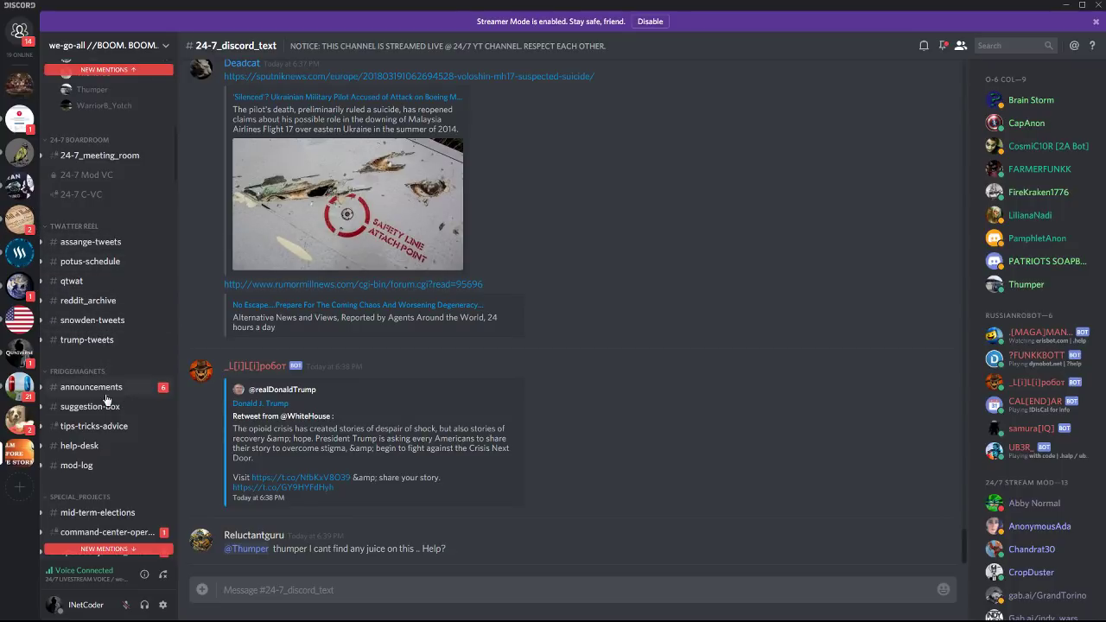
Step: Open the trump-tweets channel and scroll back up through its bot-reposted tweets
left_click(86, 339)
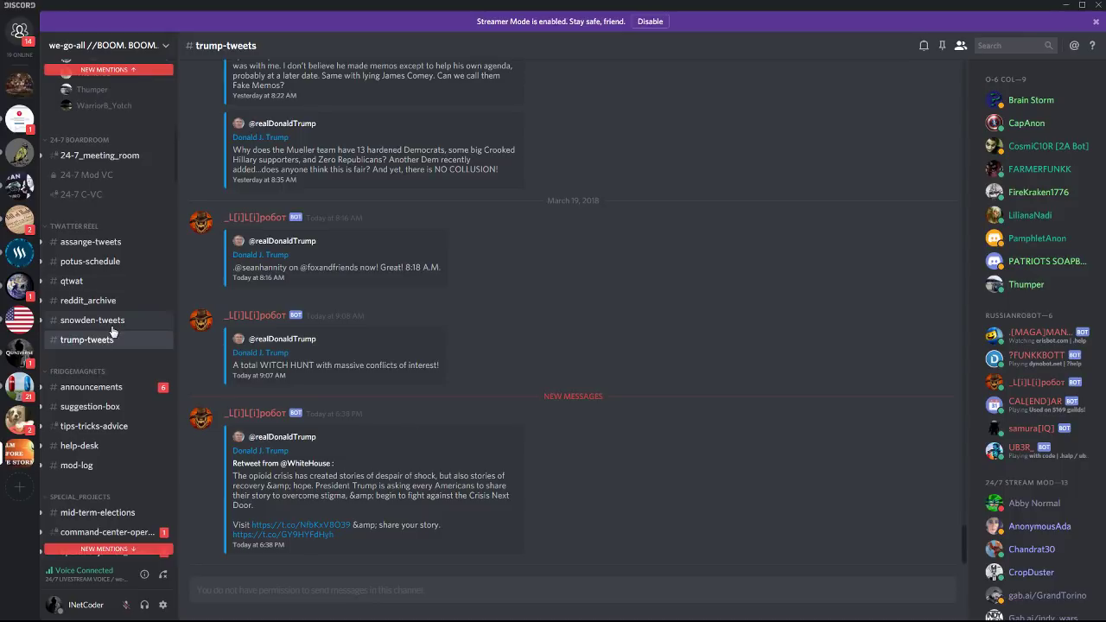
scroll(111, 328, "up", 5)
scroll(111, 325, "up", 3)
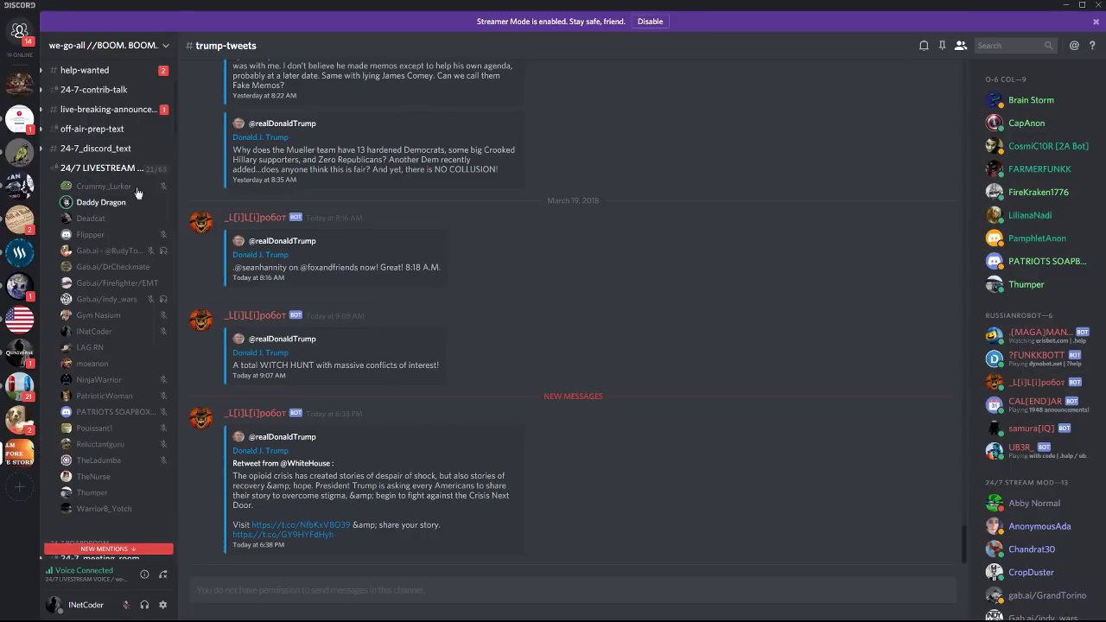
Step: Switch back to the 24-7_discord_text channel from the channel sidebar
left_click(107, 152)
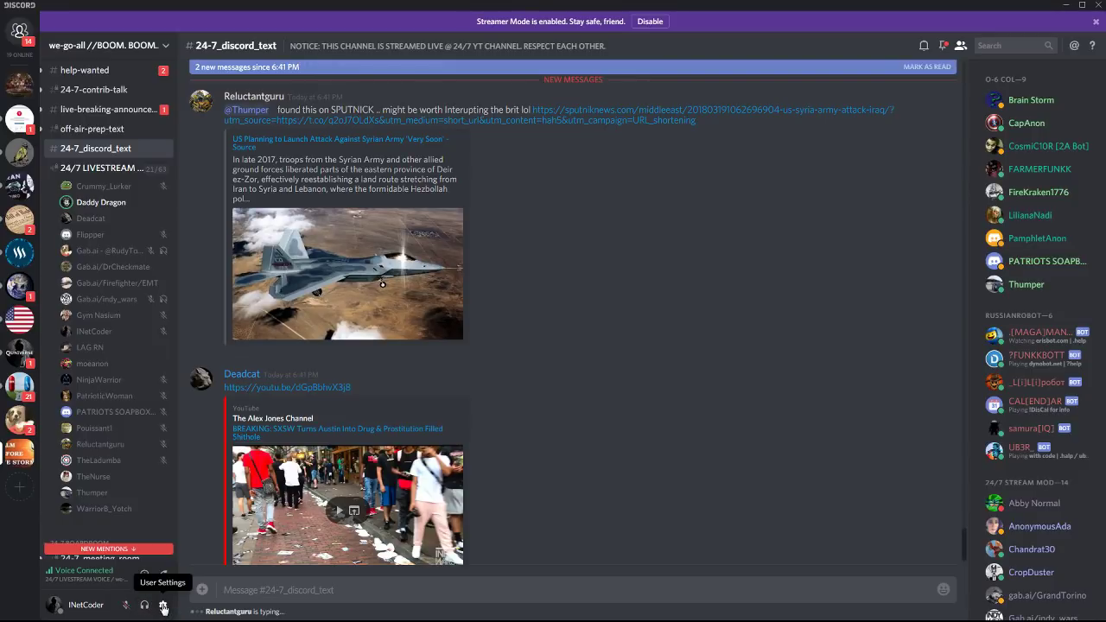
Step: Open User Settings and go to the Voice & Video page
left_click(162, 606)
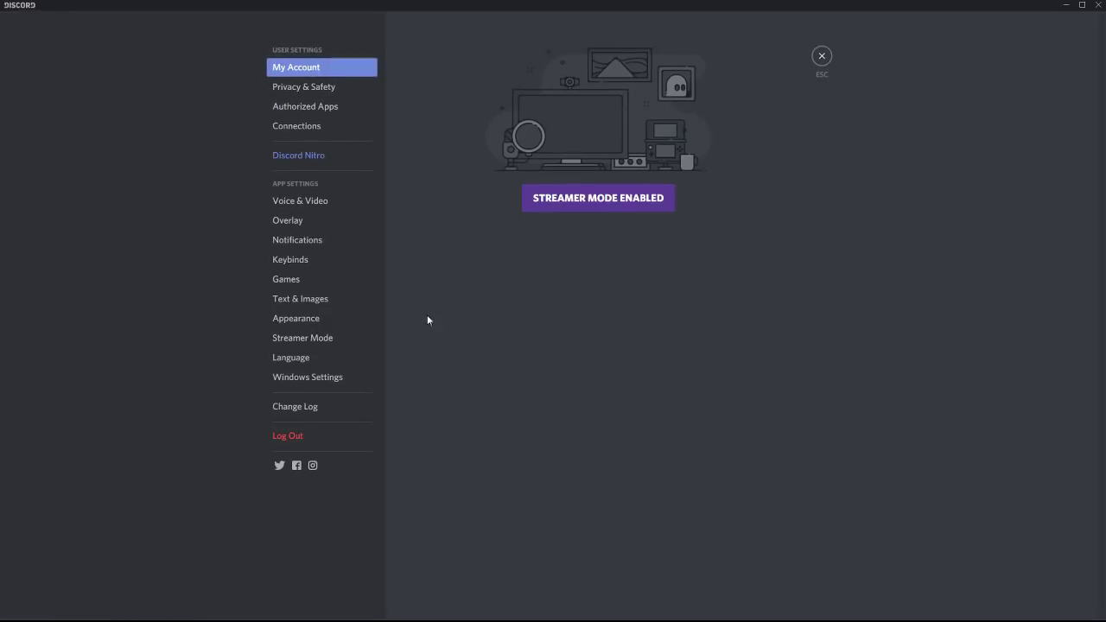
left_click(319, 201)
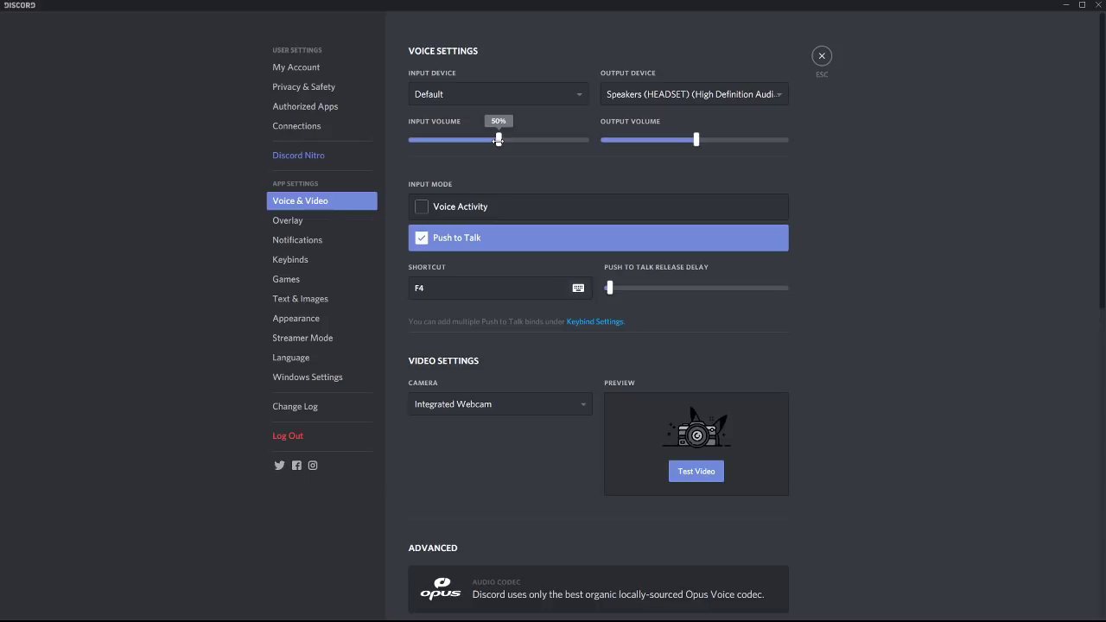
Step: Record F4 as the push-to-talk shortcut, after trying several other keys first
mouse_move(697, 138)
left_click(573, 289)
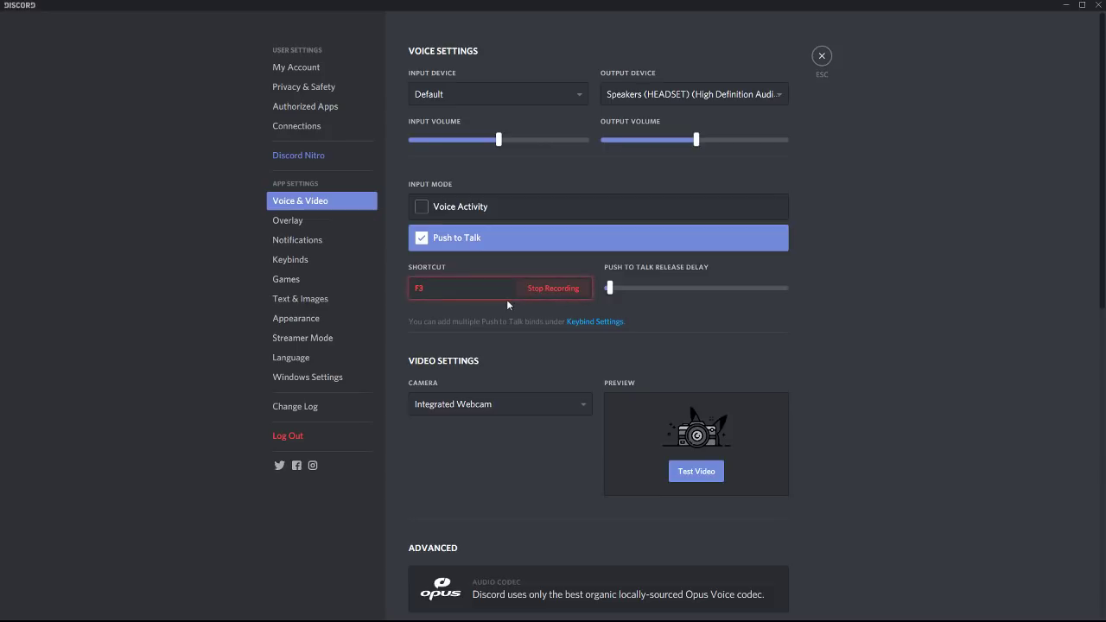
key("space")
key("Control_R")
key("Up")
key("Down")
key("Right")
key("F4")
left_click(555, 291)
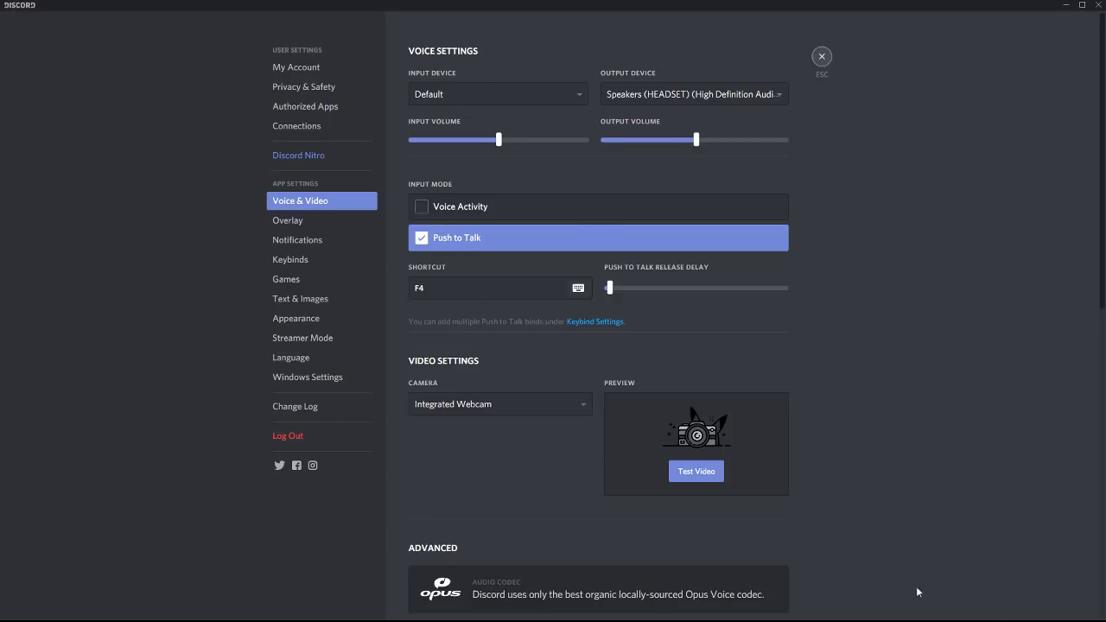
Step: Close User Settings with Esc to return to the 24-7_discord_text channel
key("Escape")
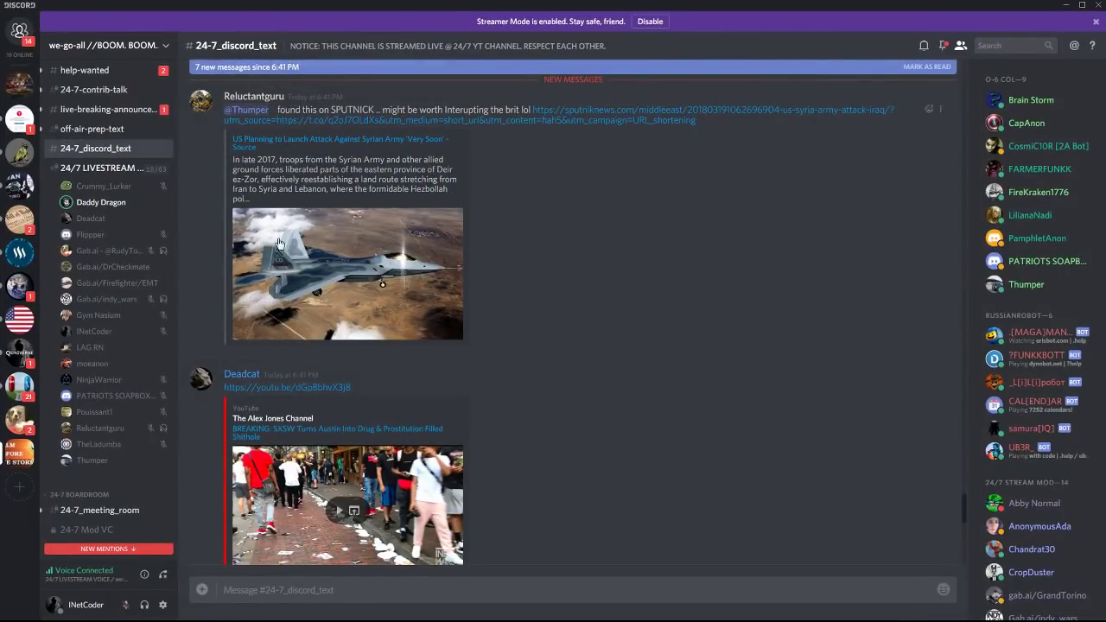